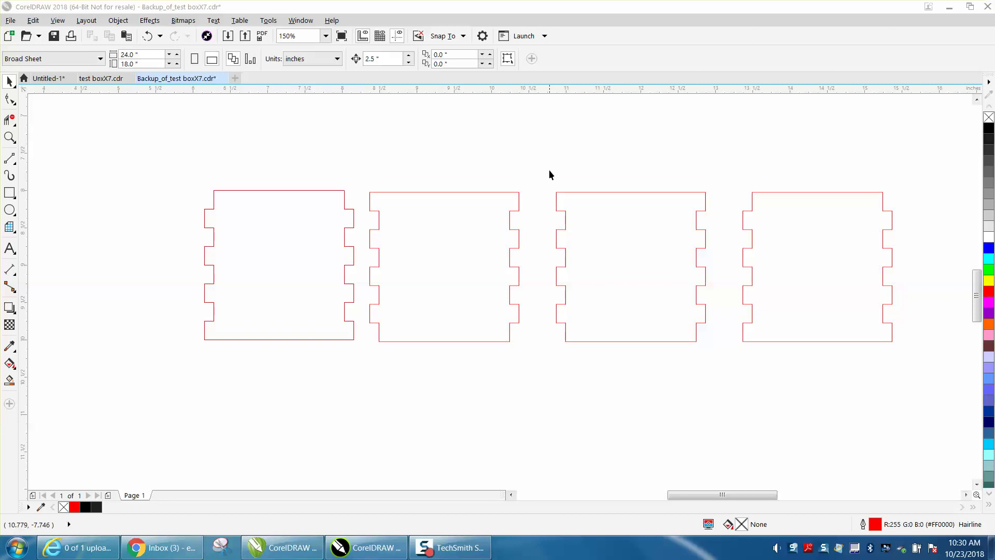
Marquee-select the two right-hand finger-joint box panels and delete them.
drag(550, 173, 789, 372)
drag(903, 384, 907, 384)
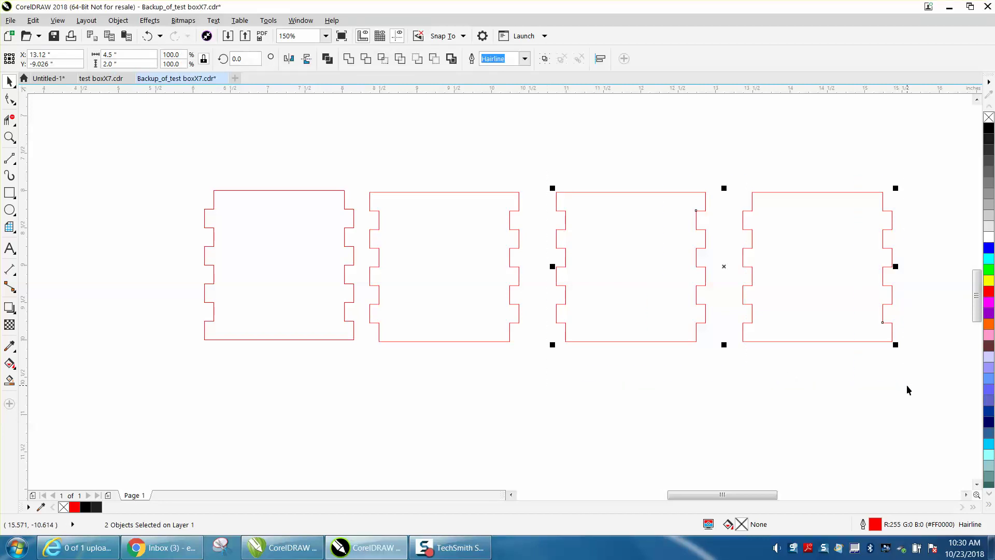
key(Delete)
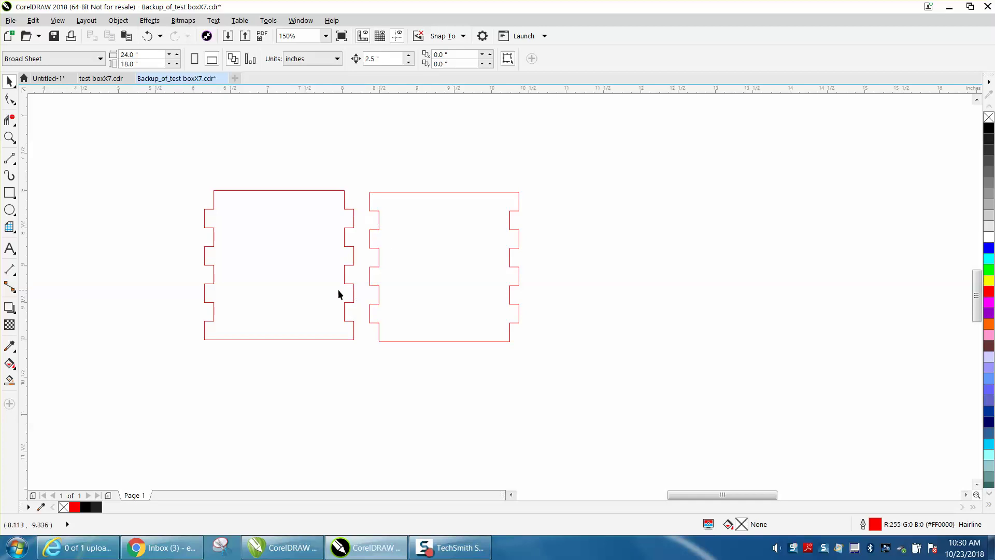
click(9, 137)
Zoom in on the left panel and set the property bar nudge distance to 0.01 inch.
drag(188, 190, 412, 348)
scroll(400, 334, down, 2)
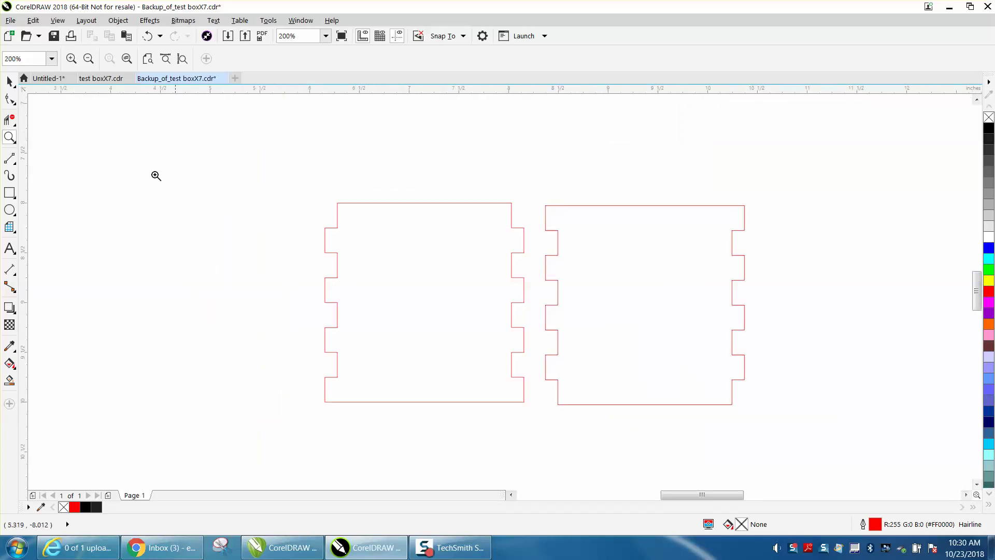
click(10, 82)
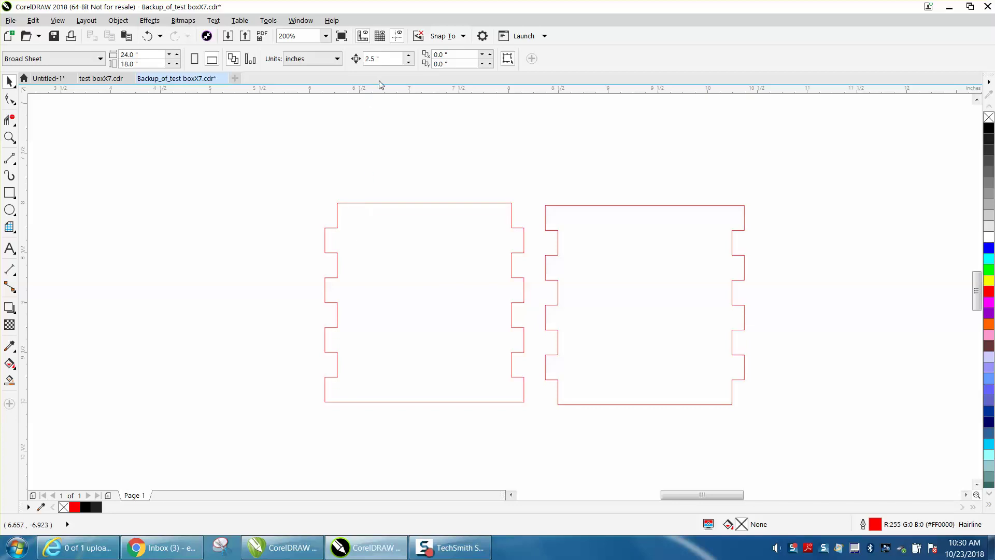
click(369, 58)
key(BackSpace)
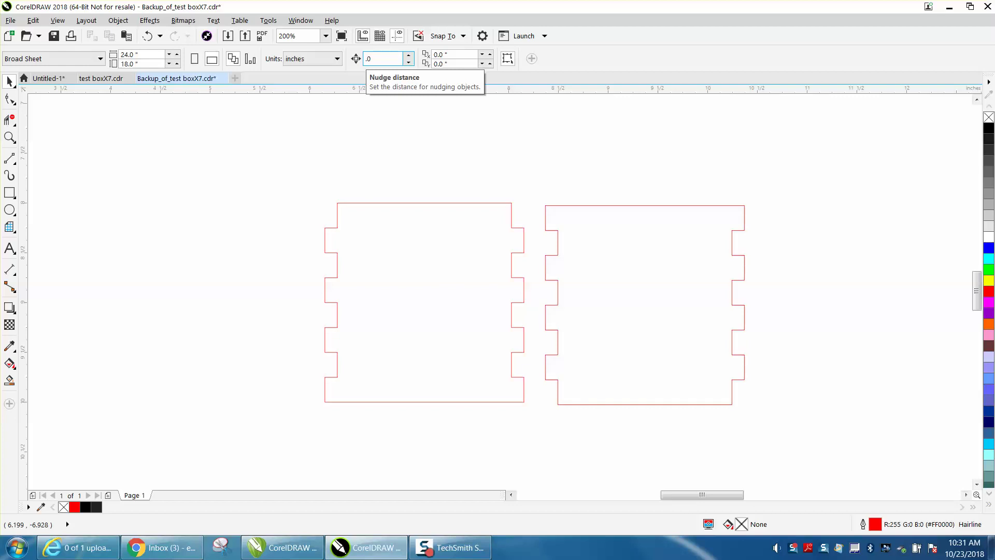
key(Return)
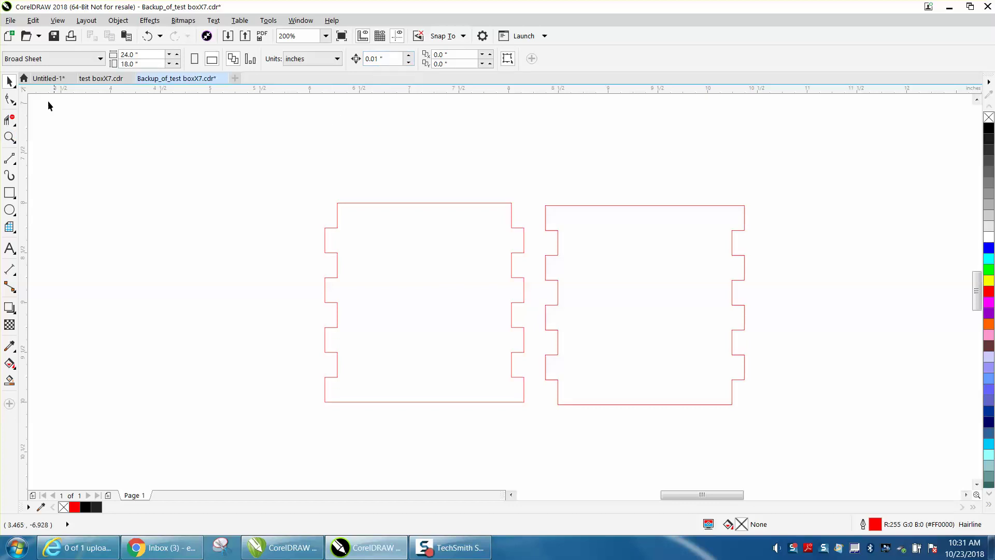
click(9, 137)
With the Shape tool, nudge the first tabs' top and bottom edge nodes outward 0.01 inch.
drag(302, 194, 617, 430)
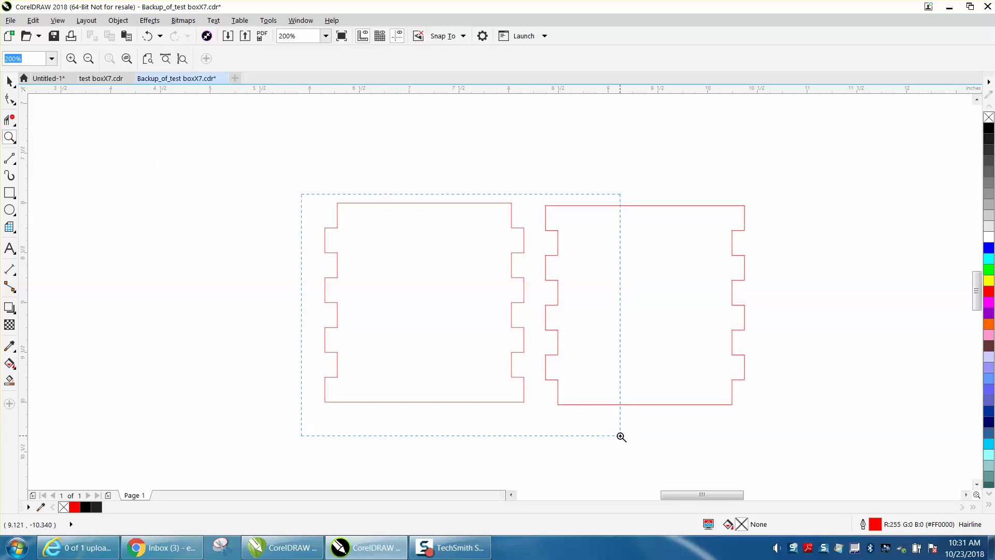
click(14, 103)
click(60, 99)
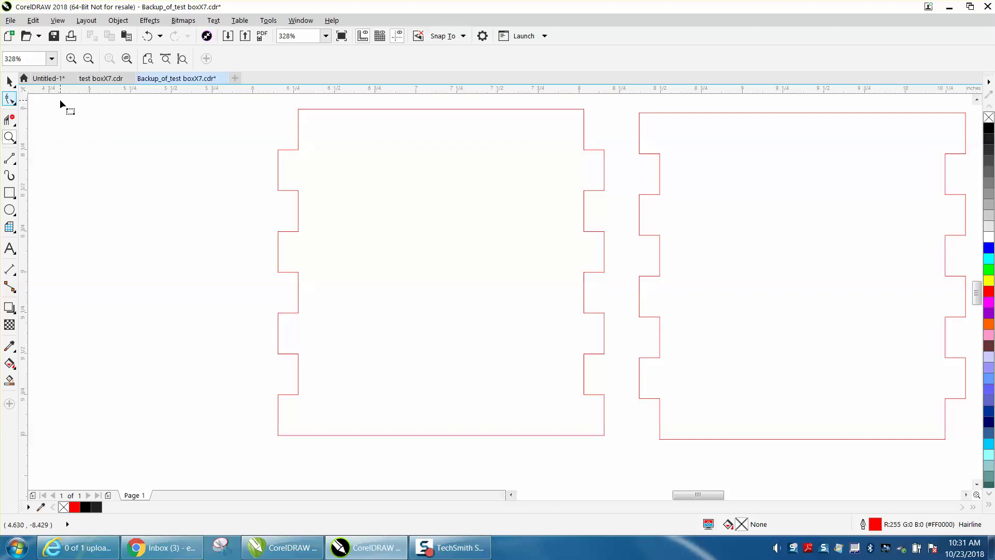
click(299, 109)
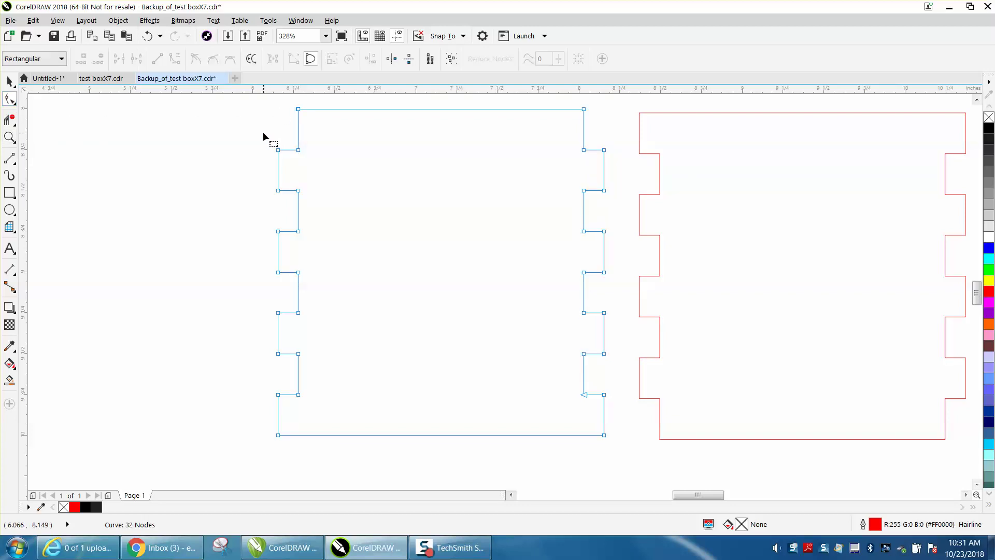
drag(263, 134, 618, 165)
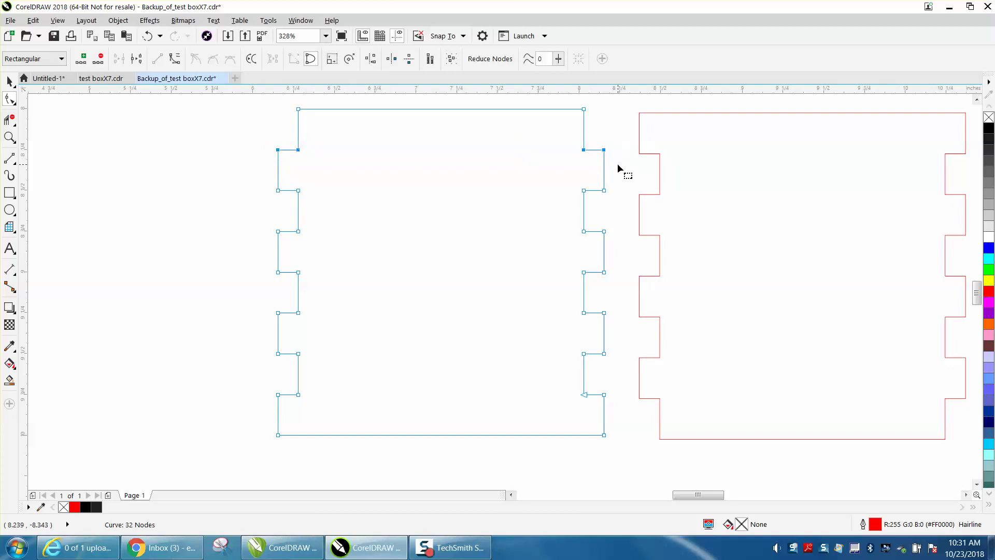
key(Up)
key(Down)
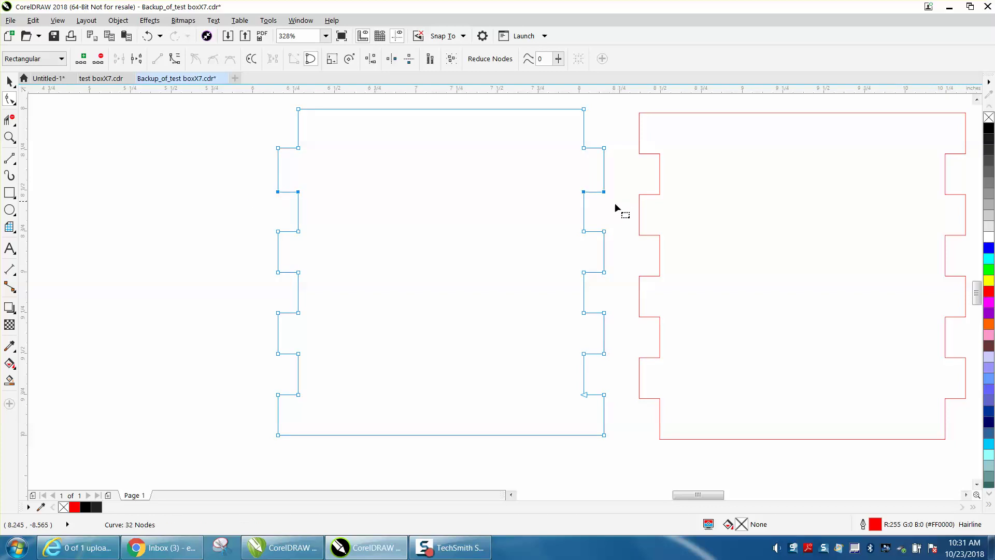
Nudge the second, third and bottom tabs' edge nodes outward 0.01 inch.
drag(266, 225, 261, 278)
key(Up)
key(Down)
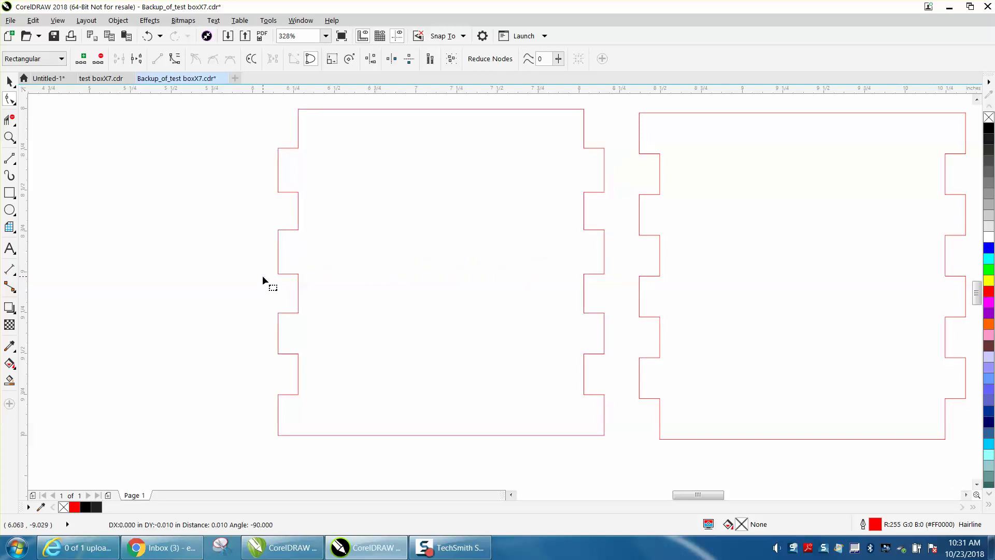
drag(319, 327, 249, 354)
key(Up)
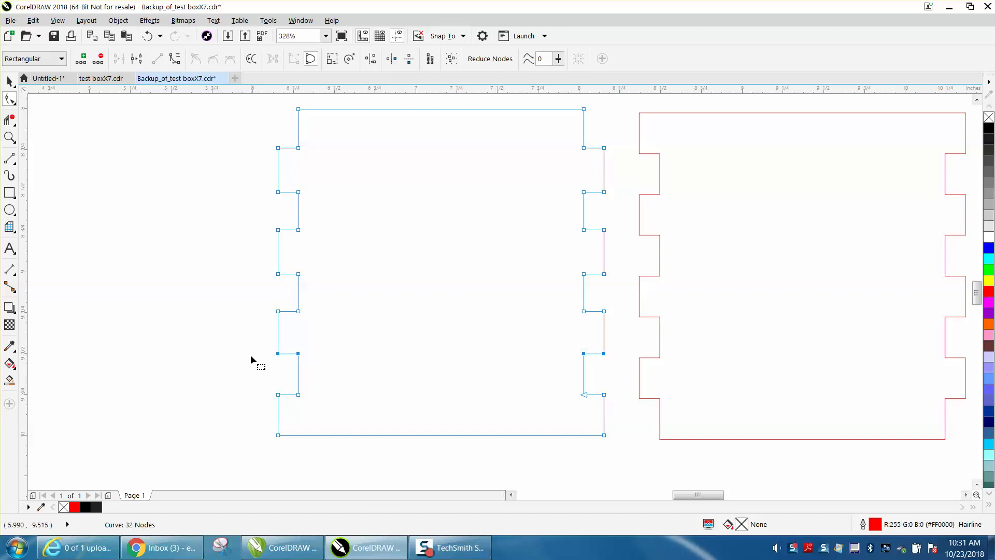
key(Down)
drag(402, 407, 627, 411)
key(Up)
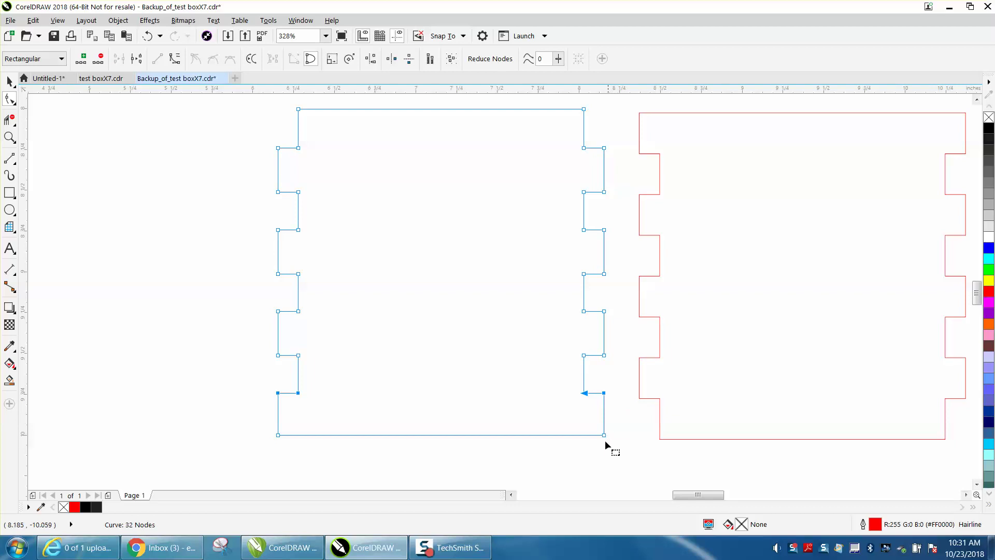
click(9, 81)
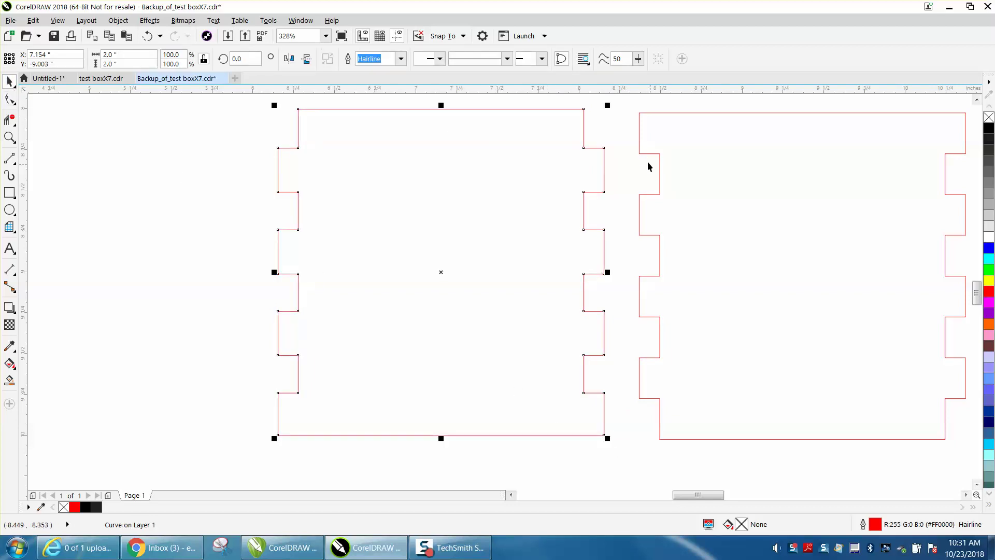
Slide the right panel against the left panel and snap its corner node at the upper joint.
drag(643, 155, 586, 150)
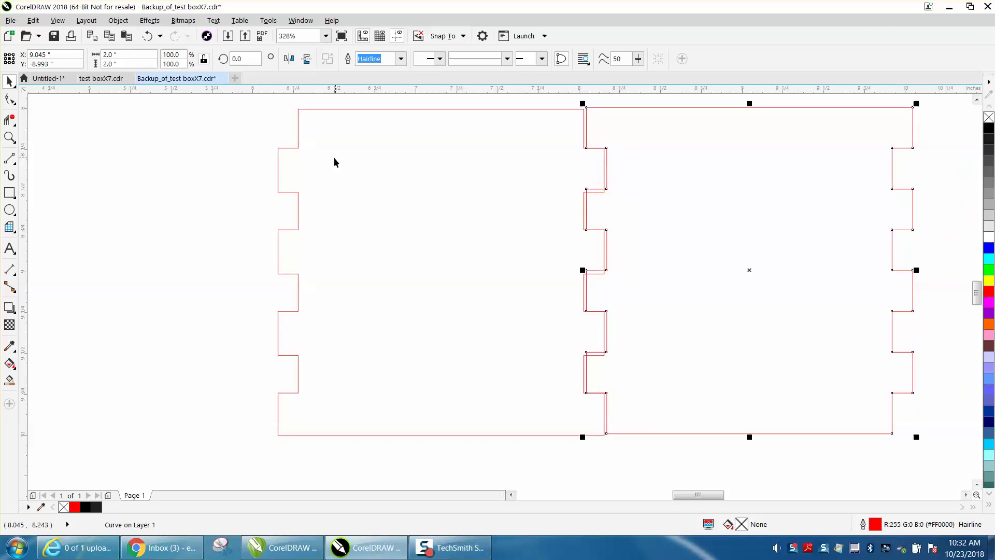
click(9, 137)
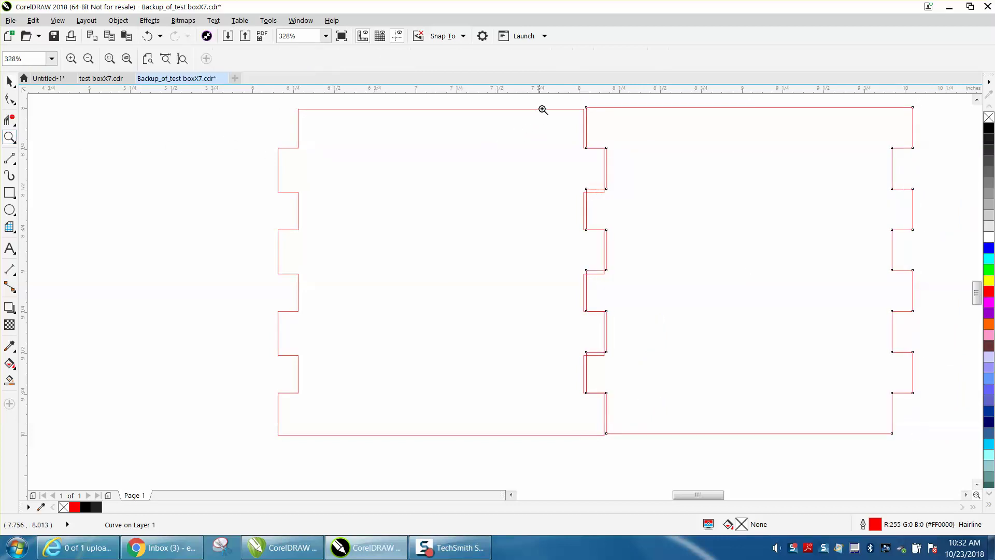
drag(544, 107, 650, 217)
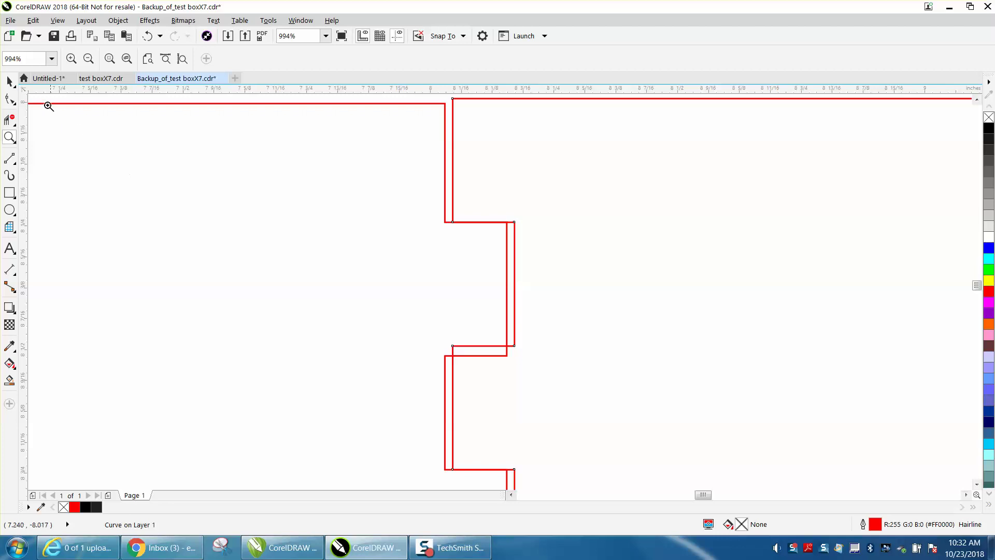
click(9, 82)
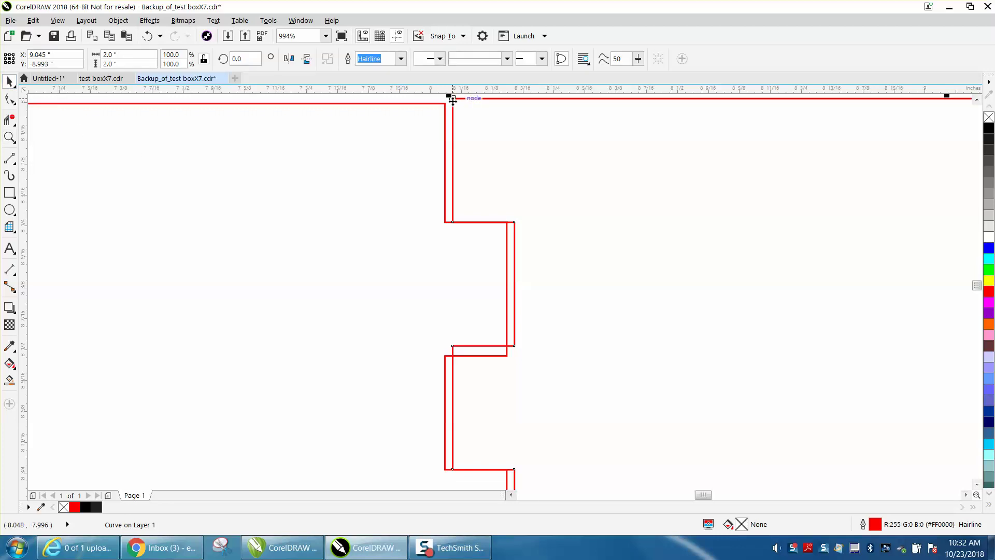
mouse_move(451, 98)
mouse_down()
mouse_move(452, 110)
mouse_move(444, 103)
mouse_up()
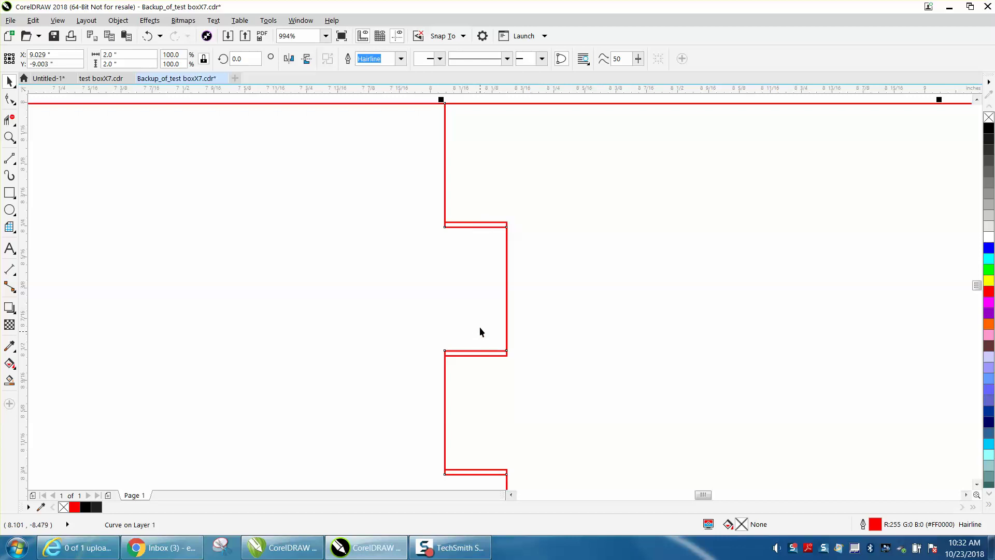
scroll(479, 332, down, 5)
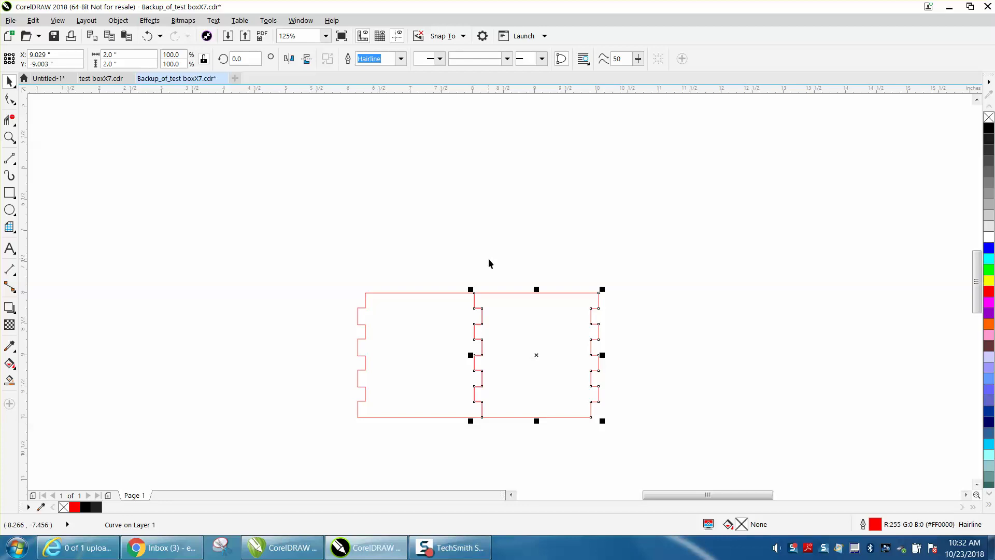
Shift the right panel slightly apart, then drag-copy both panels to the right to make a row of four.
drag(536, 353, 550, 353)
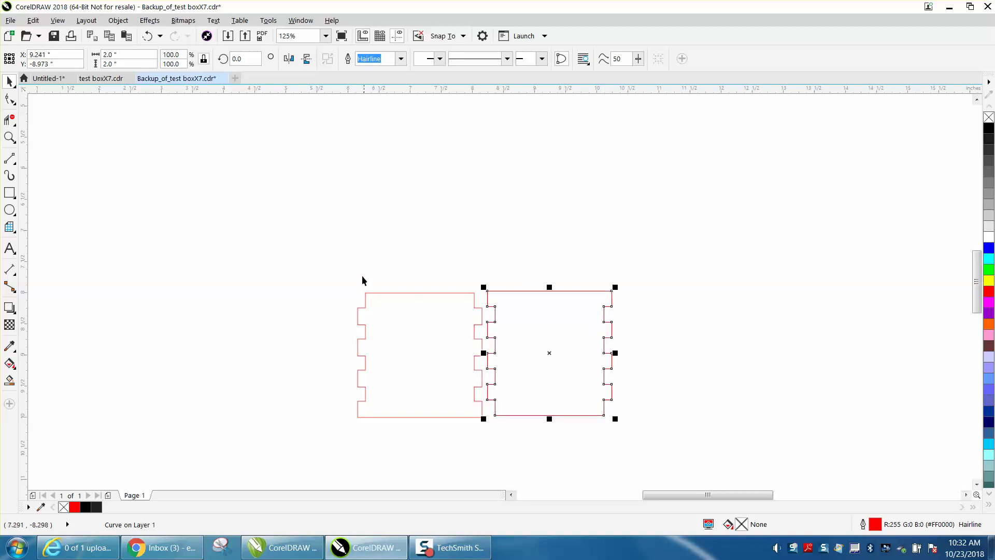
drag(336, 266, 381, 354)
drag(666, 455, 666, 454)
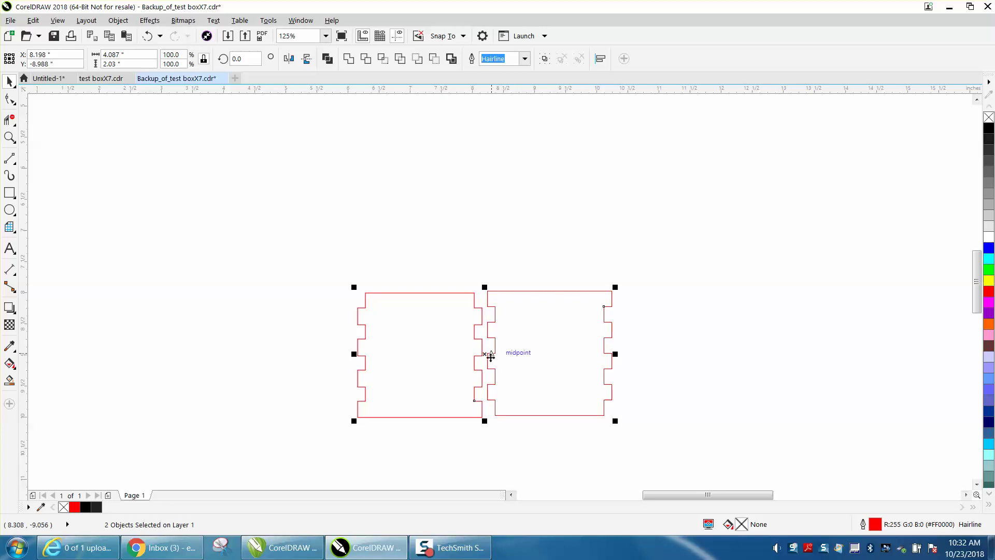
drag(489, 352, 751, 355)
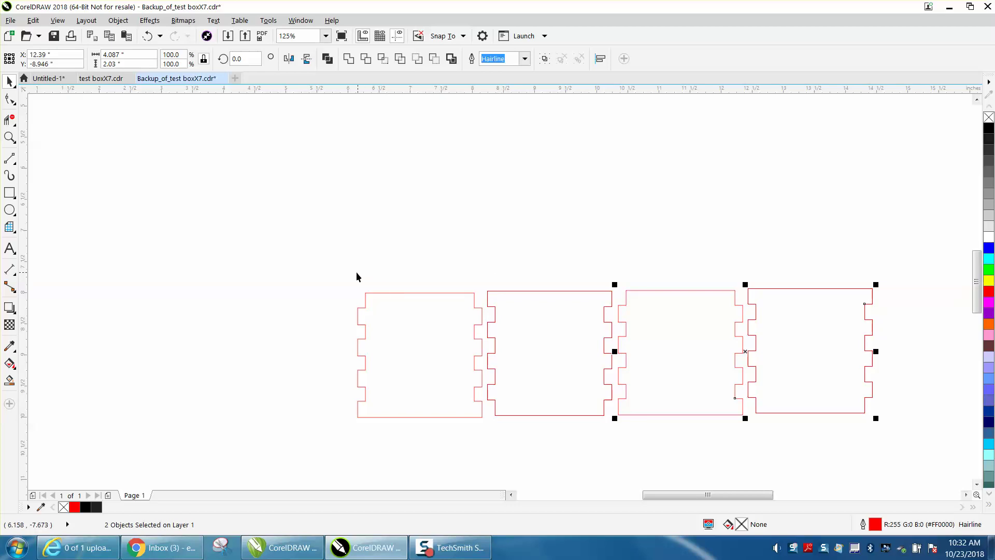
Drag-copy the left panel pair up to the upper left.
drag(343, 271, 428, 392)
drag(626, 425, 630, 428)
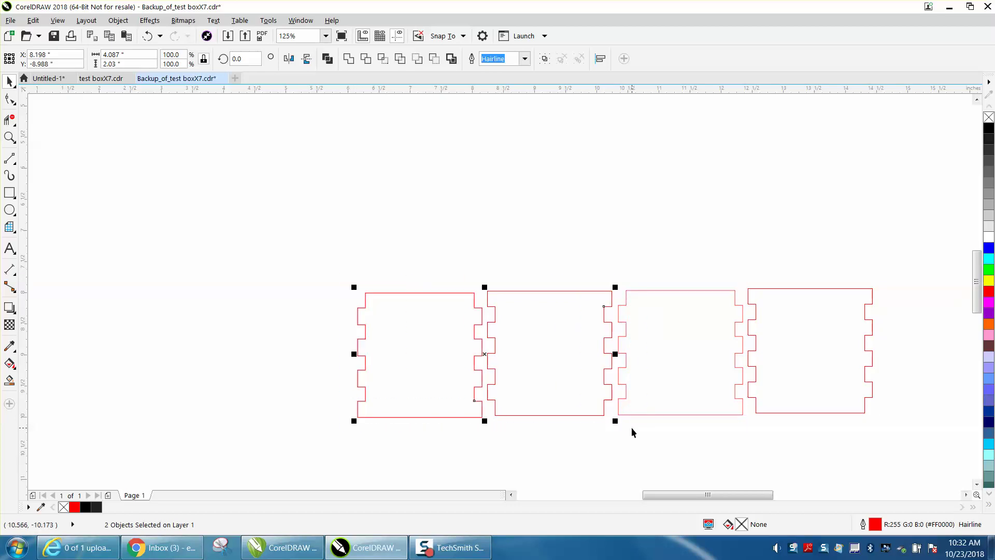
drag(493, 359, 276, 225)
Move the four bottom-row panels up beside the top row, leaving one panel pair on the page.
scroll(297, 246, down, 1)
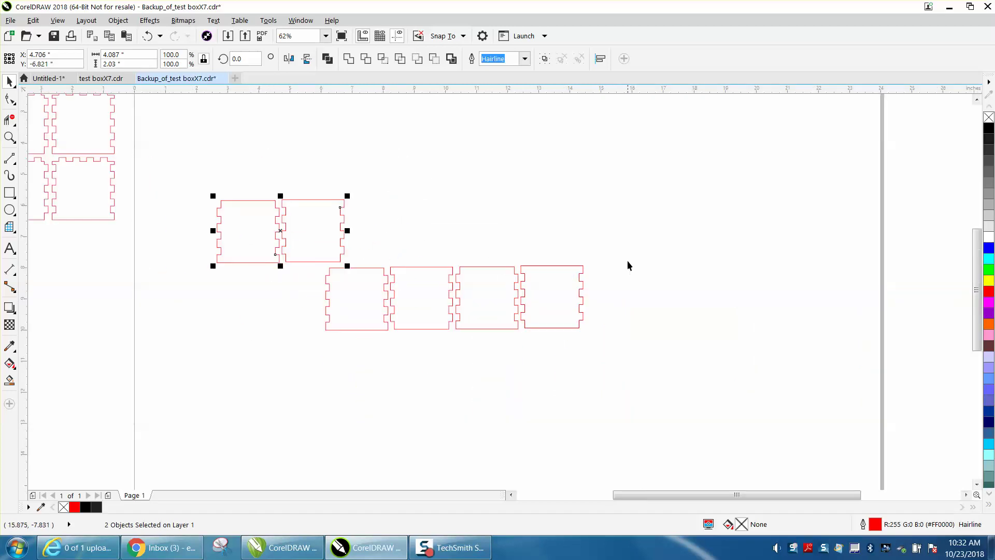
drag(627, 262, 298, 330)
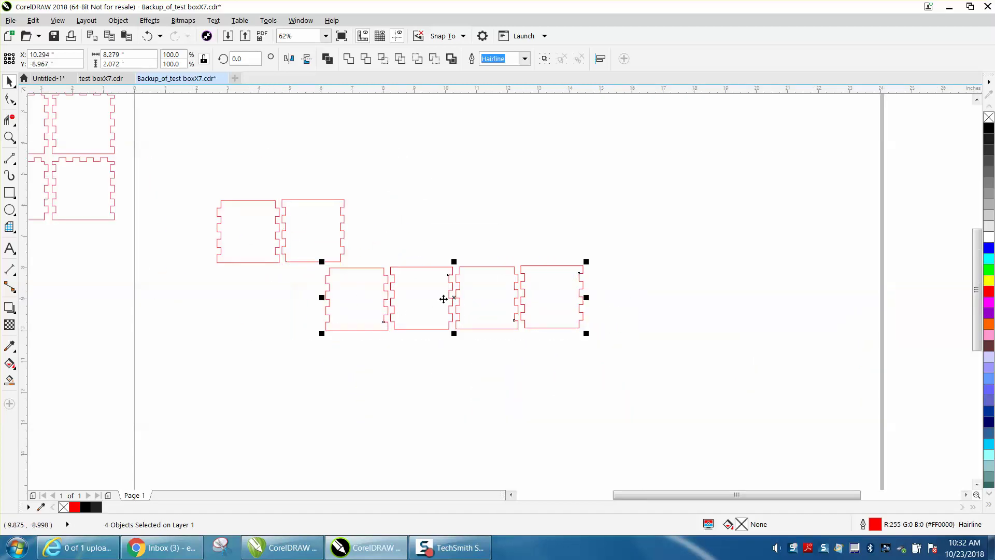
drag(443, 299, 18, 315)
scroll(119, 328, down, 1)
drag(295, 318, 161, 207)
drag(310, 221, 310, 222)
drag(218, 202, 310, 142)
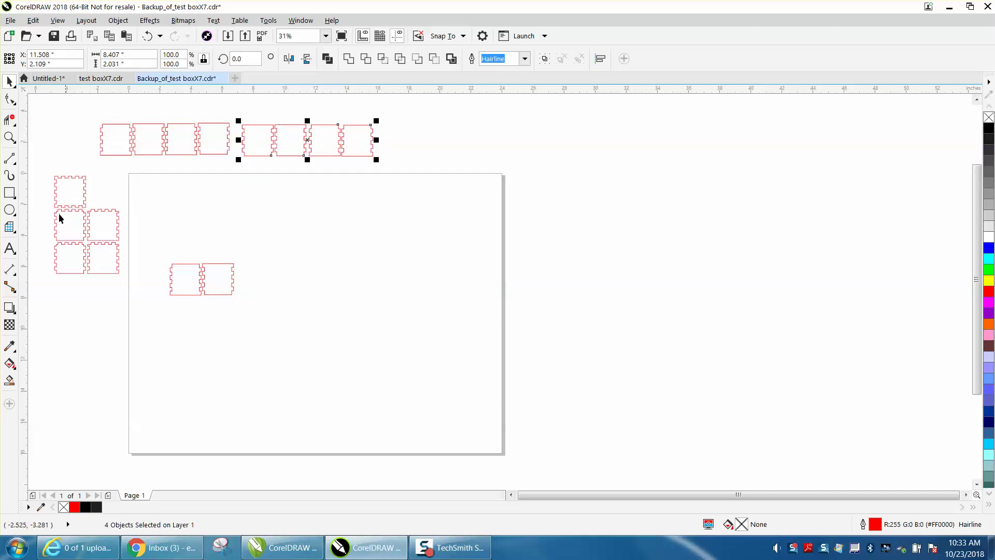
click(9, 137)
Draw a vertical 2-Point Line through each of the two page panels, deleting one stray slanted line.
drag(169, 255, 289, 331)
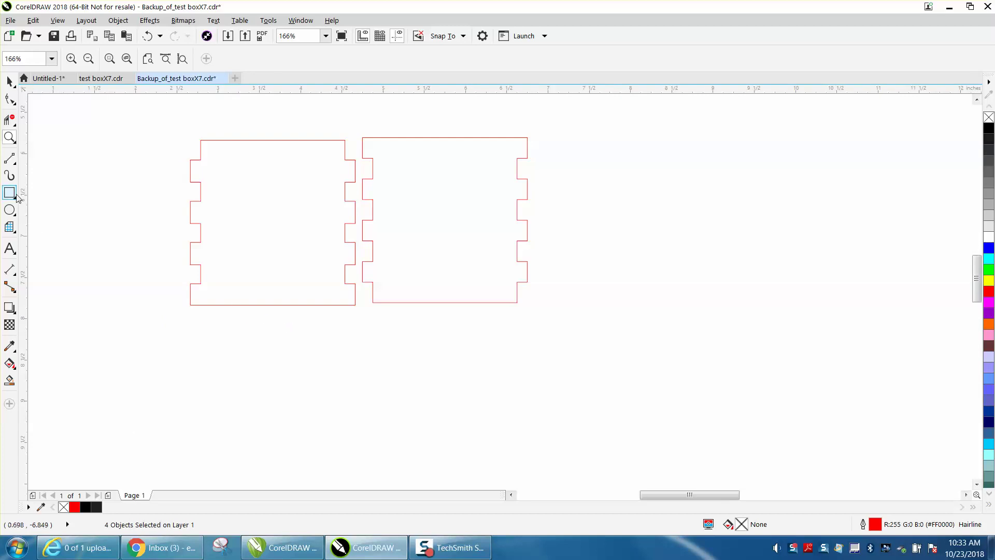
click(12, 162)
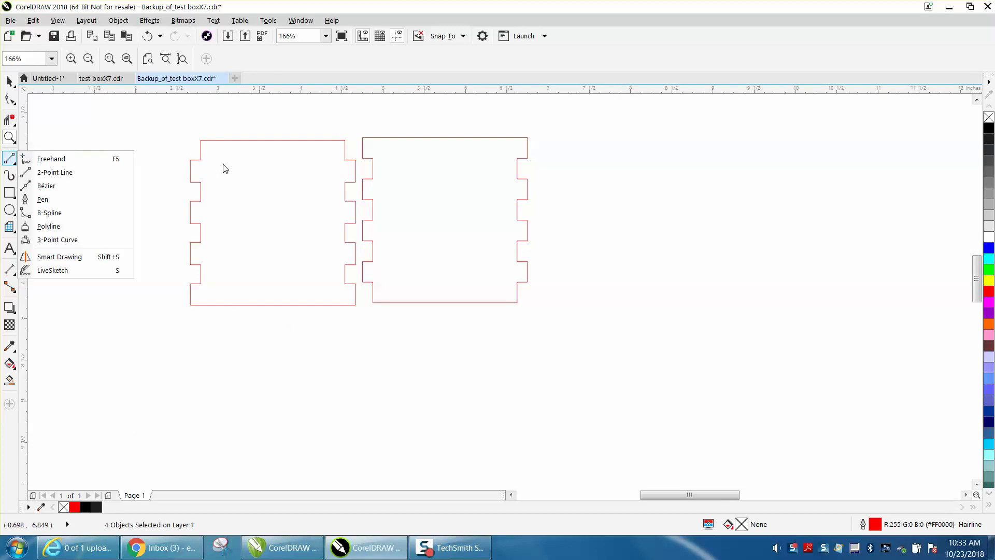
click(83, 172)
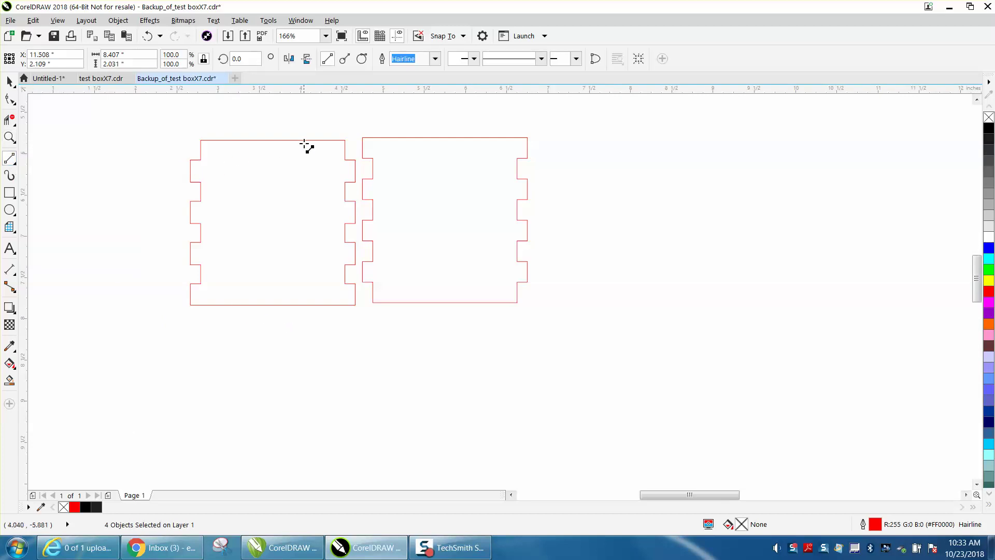
mouse_move(283, 218)
mouse_down()
mouse_move(309, 191)
mouse_move(307, 287)
mouse_up()
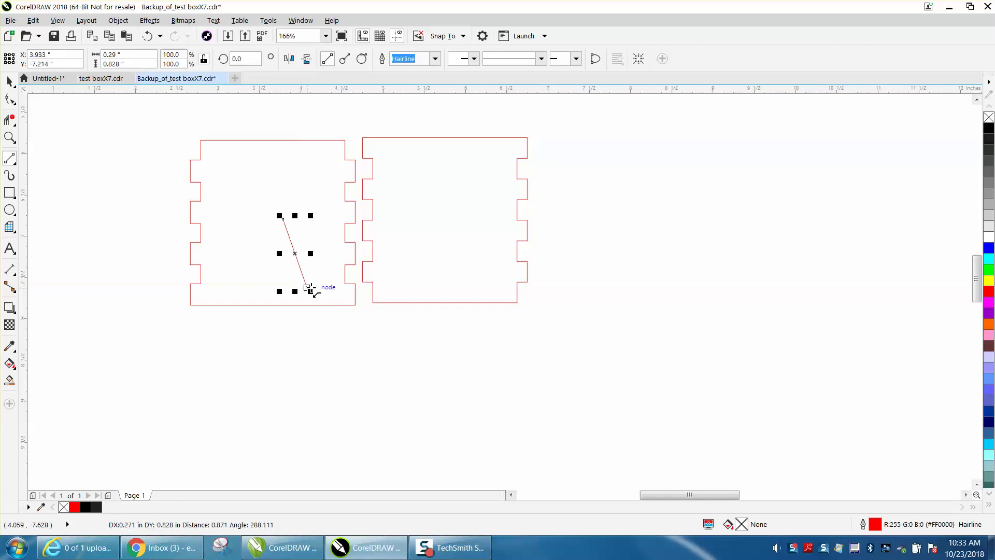
key(Delete)
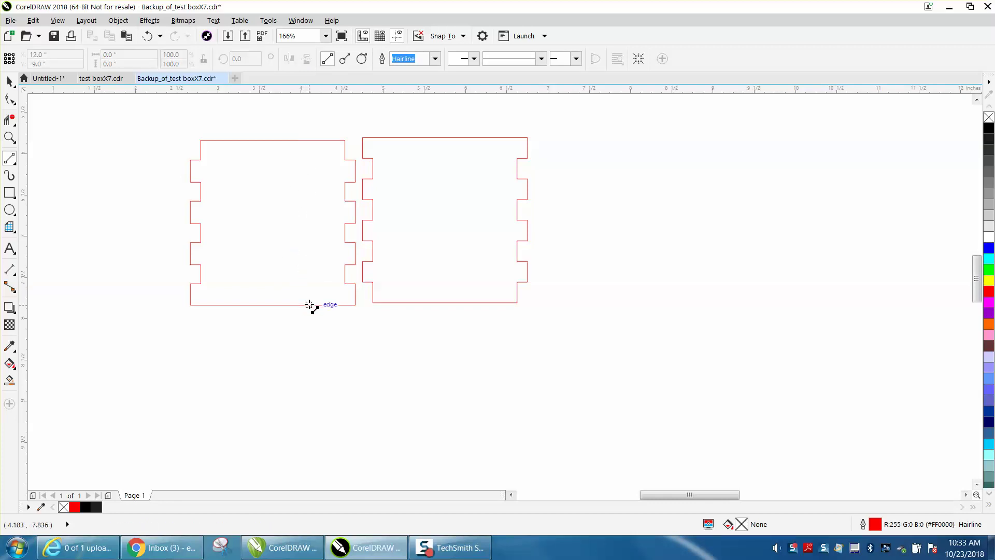
drag(309, 304, 310, 139)
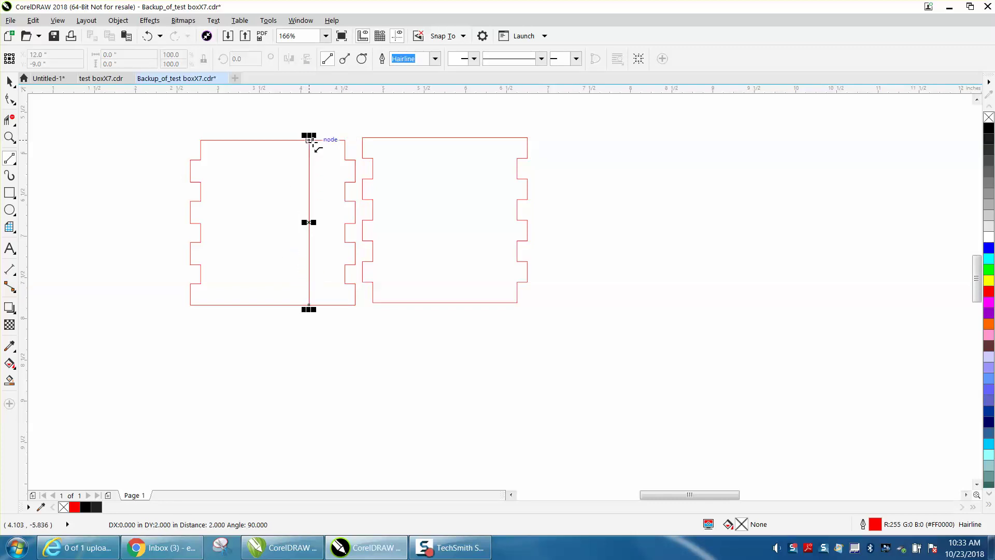
drag(406, 138, 406, 302)
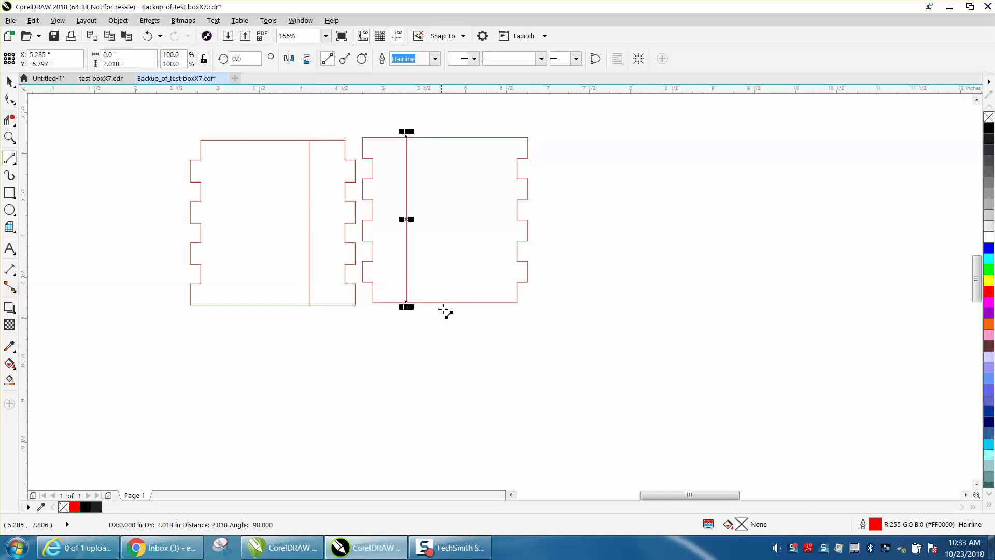
Erase the outer parts of both panels beyond the vertical lines and Smart Fill the left strip black.
click(10, 120)
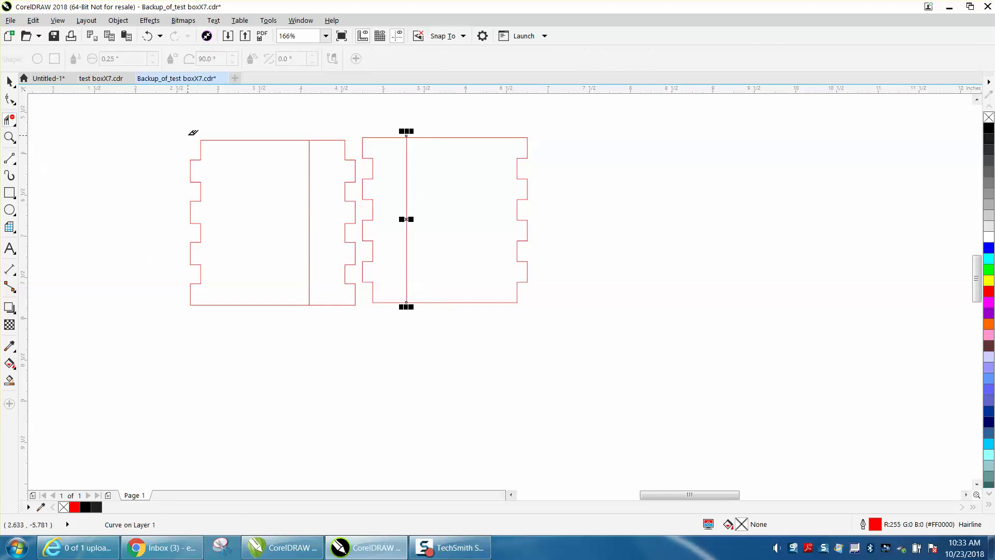
drag(191, 134, 224, 161)
mouse_move(433, 127)
mouse_down()
mouse_move(449, 173)
mouse_move(585, 324)
mouse_up()
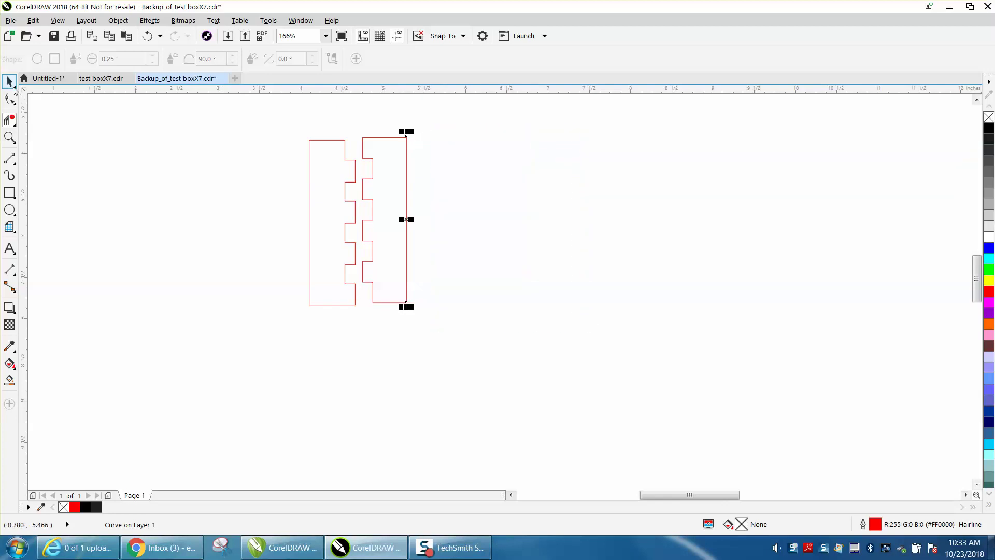
click(10, 83)
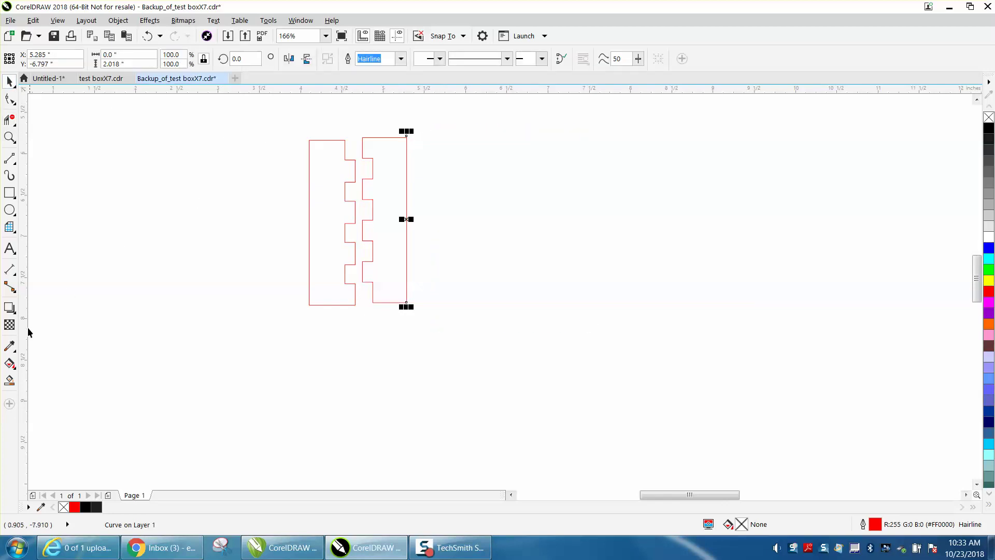
click(9, 380)
click(331, 243)
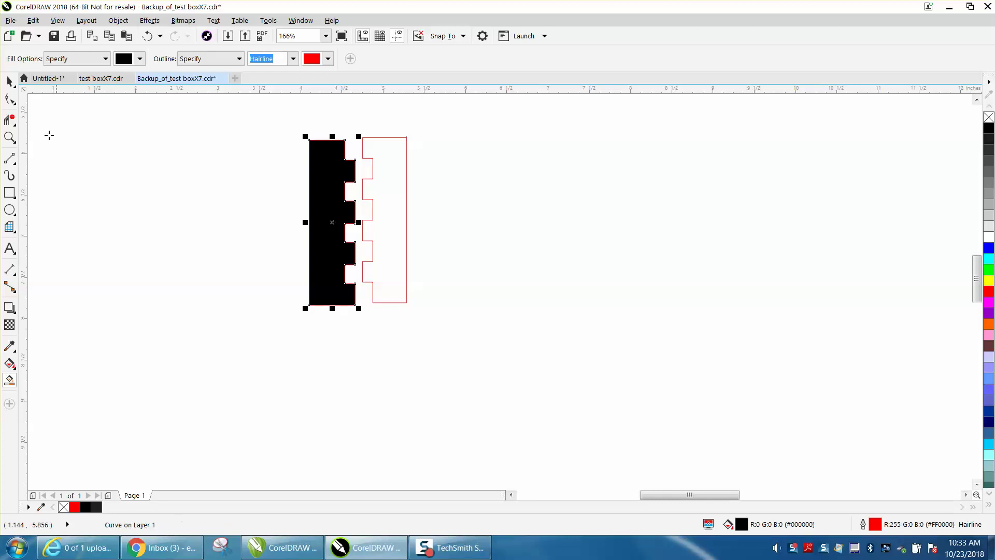
Smart Fill the right strip, drag both black fills aside, and set their fill to None.
click(380, 185)
click(9, 81)
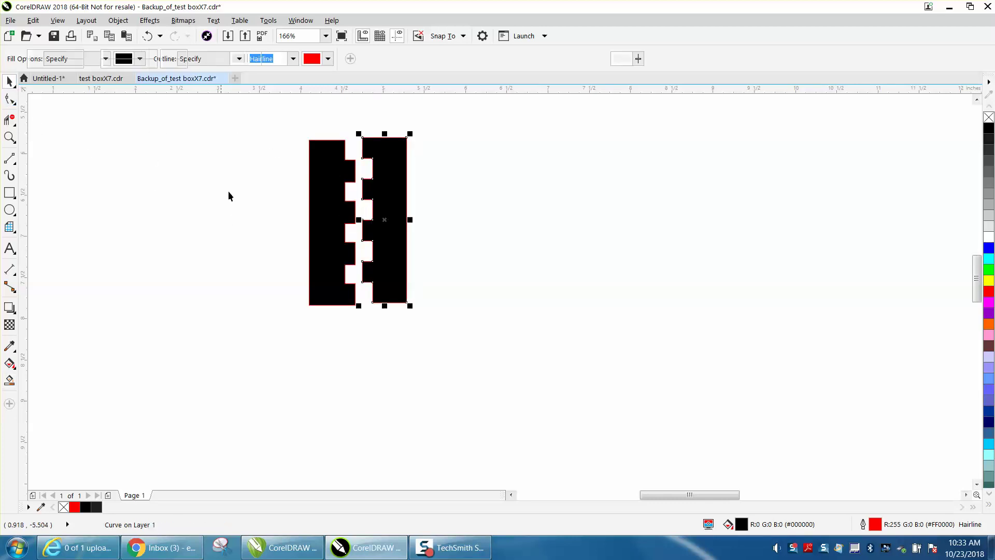
click(324, 209)
drag(331, 215, 185, 211)
drag(400, 221, 261, 221)
drag(138, 126, 306, 324)
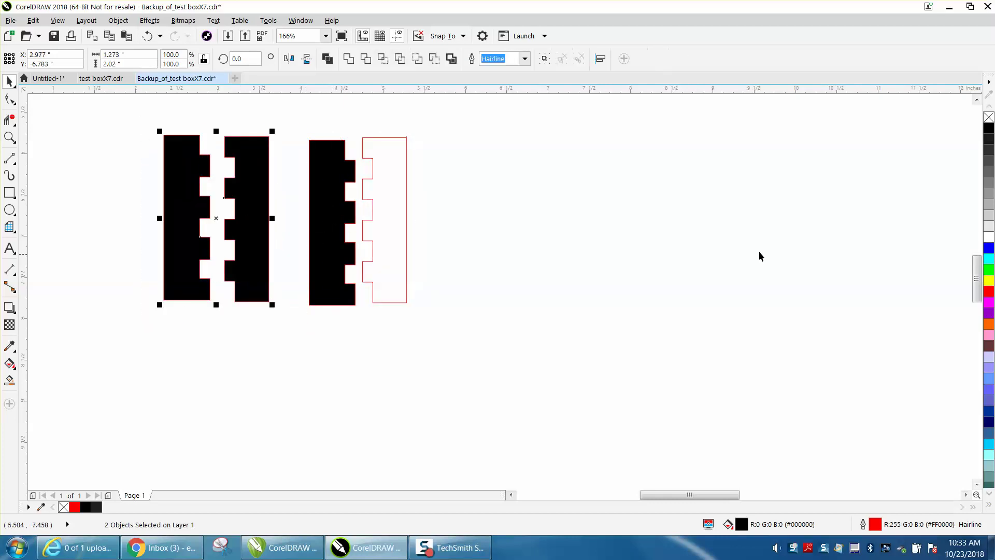
click(988, 119)
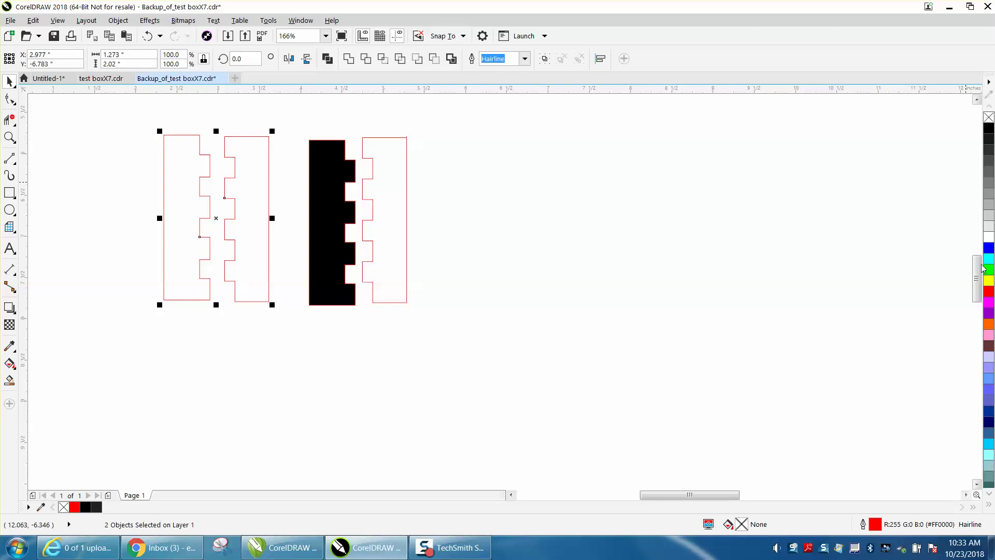
Delete the leftover black shape and the original strip outline.
drag(292, 123, 399, 279)
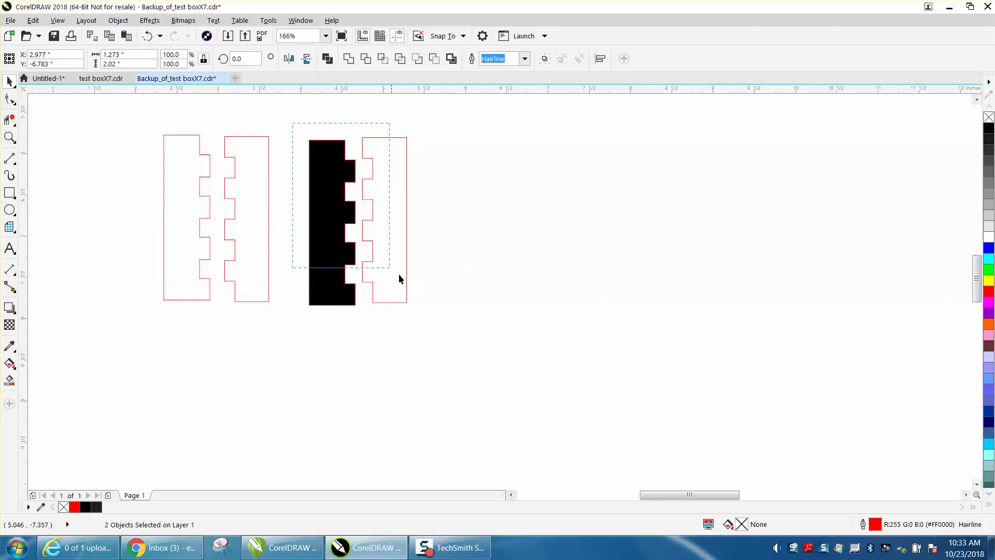
drag(532, 394, 537, 388)
key(Delete)
scroll(465, 355, down, 4)
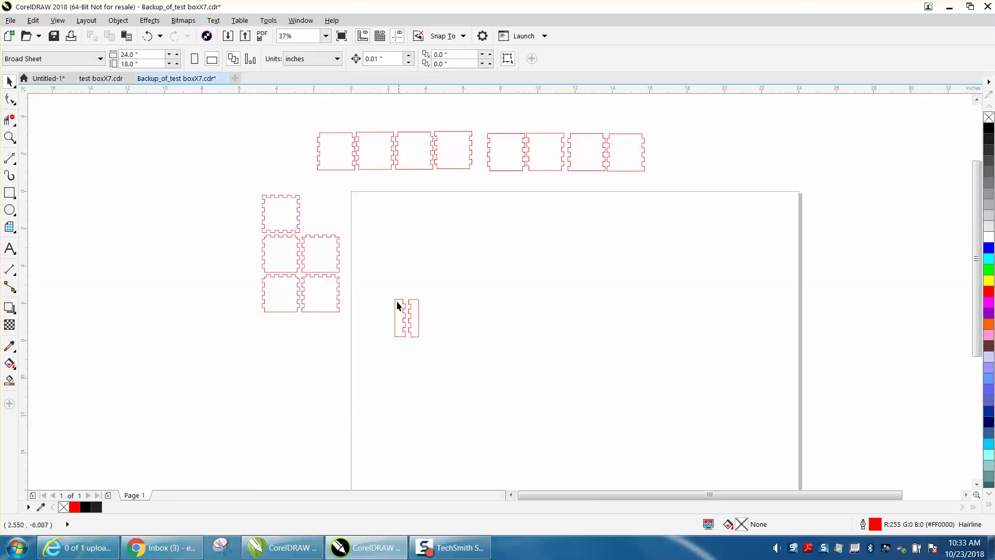
Move the two-strip test pair to the page's top-left corner and zoom in to check placement.
drag(429, 340, 430, 340)
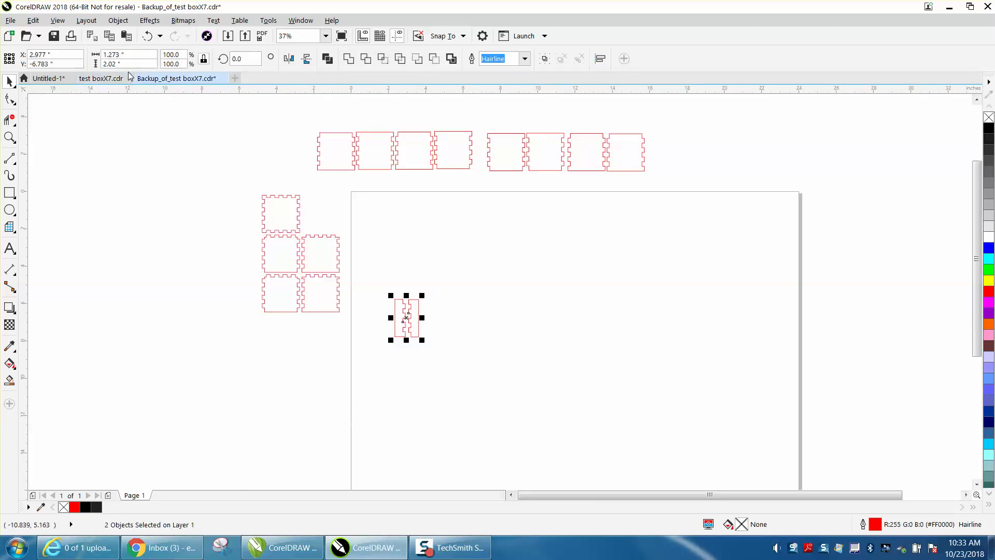
drag(405, 320, 446, 257)
click(9, 137)
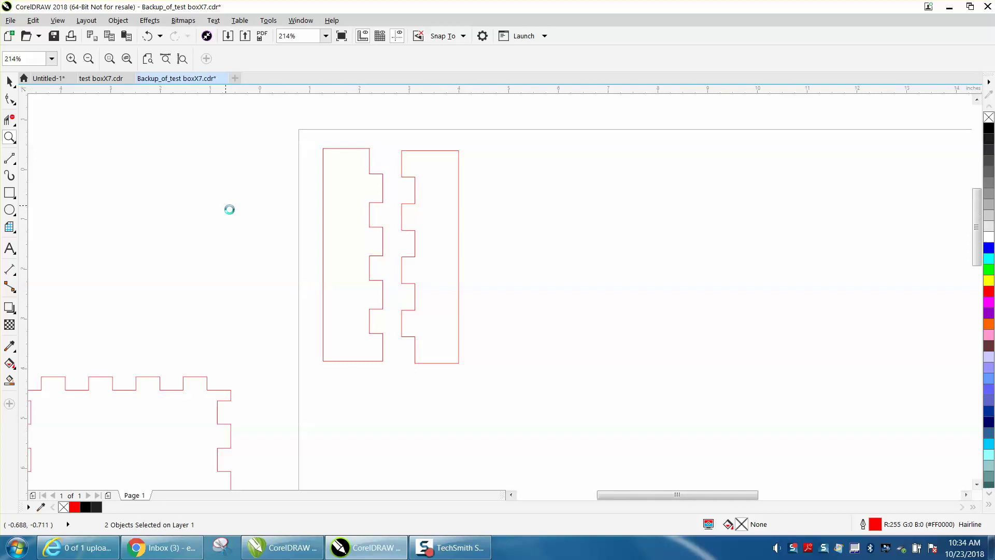
scroll(228, 208, down, 5)
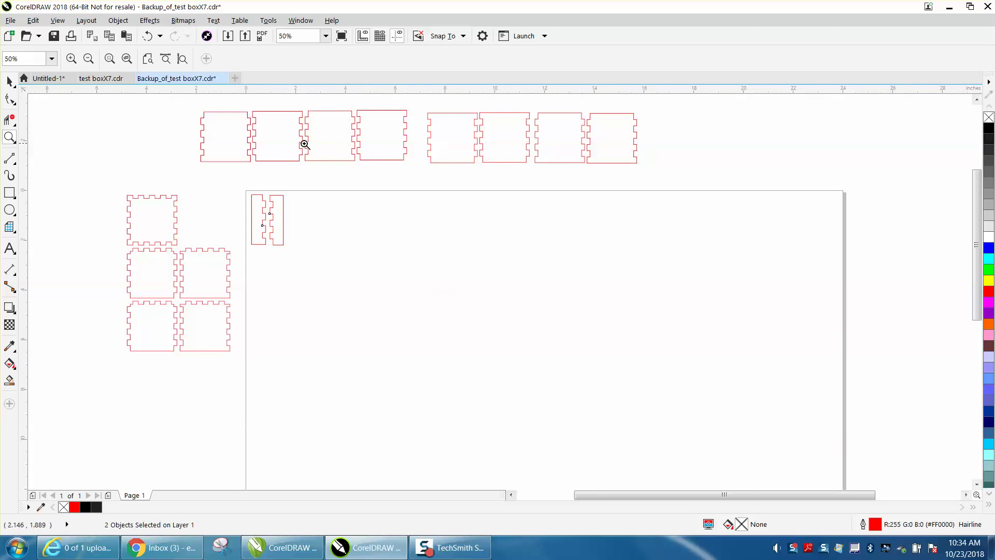
click(8, 77)
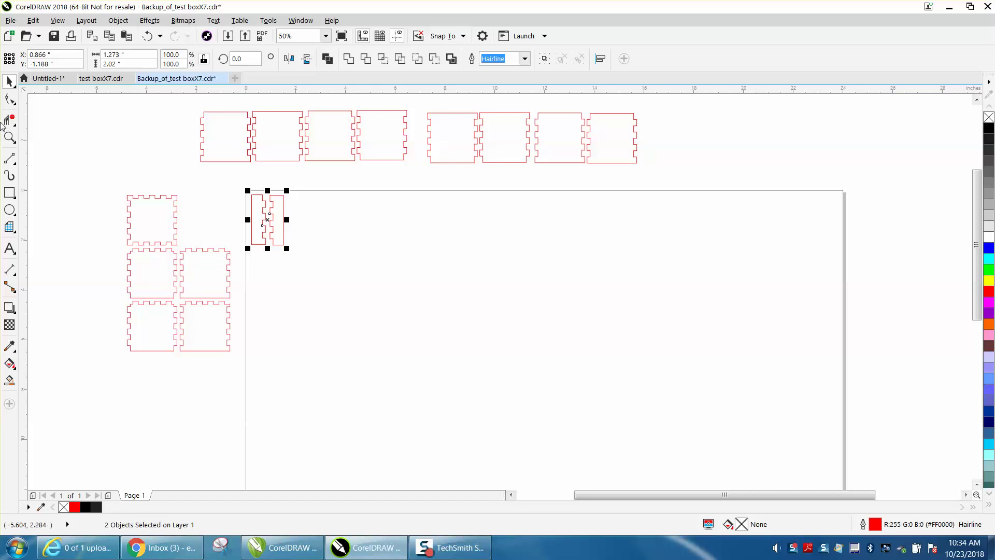
click(9, 136)
drag(195, 109, 481, 181)
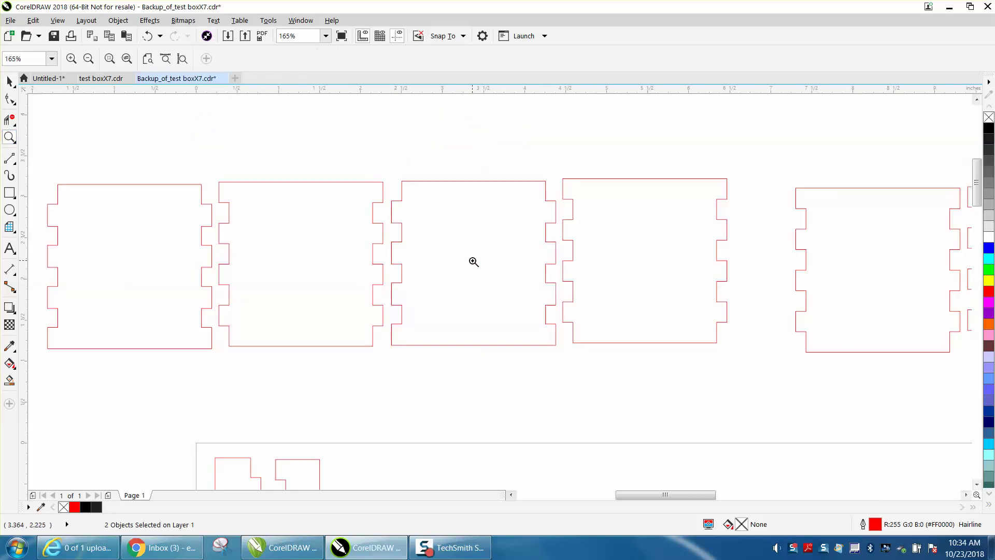
scroll(446, 256, down, 2)
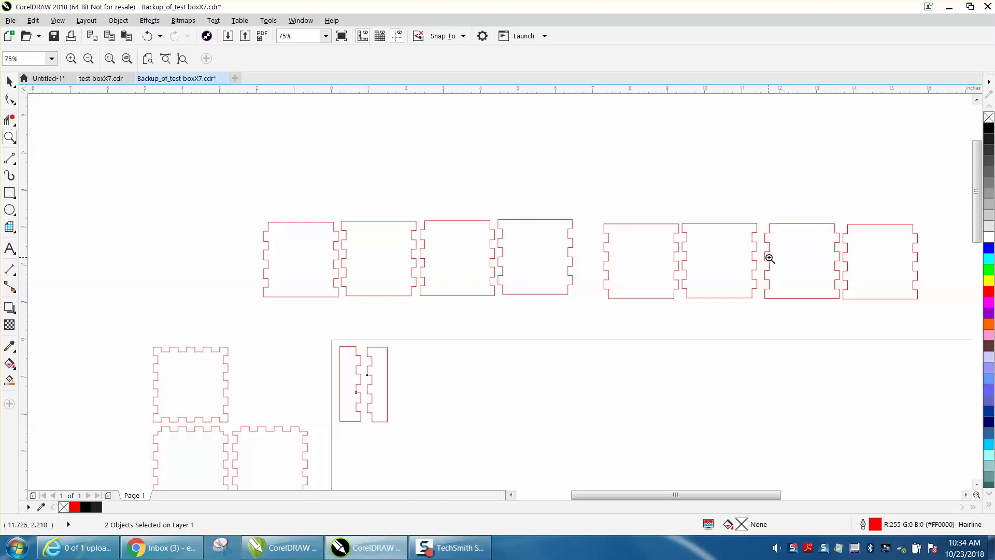
click(10, 81)
drag(253, 207, 583, 306)
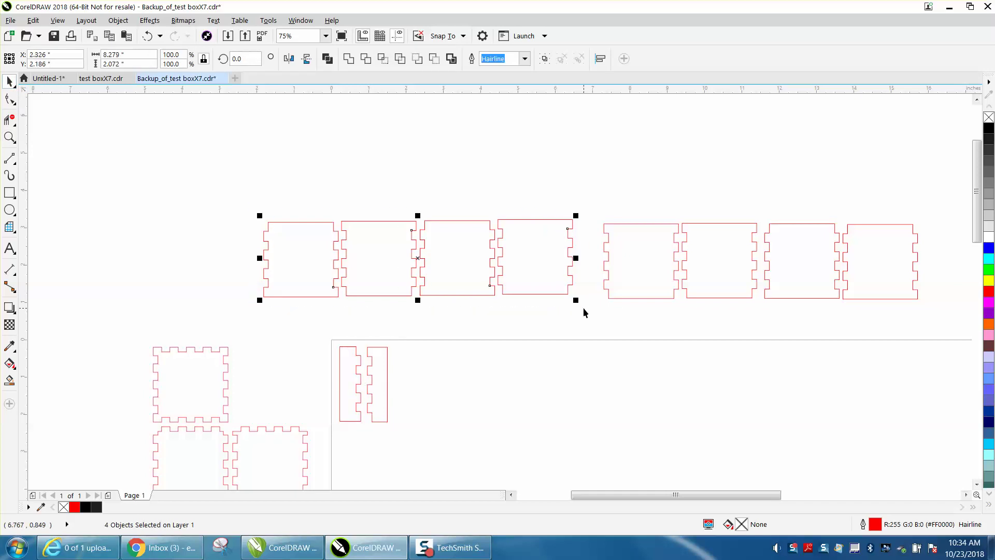
Delete the four selected top-row left panels, then zoom in to inspect the jointed test strips.
key(Delete)
click(10, 137)
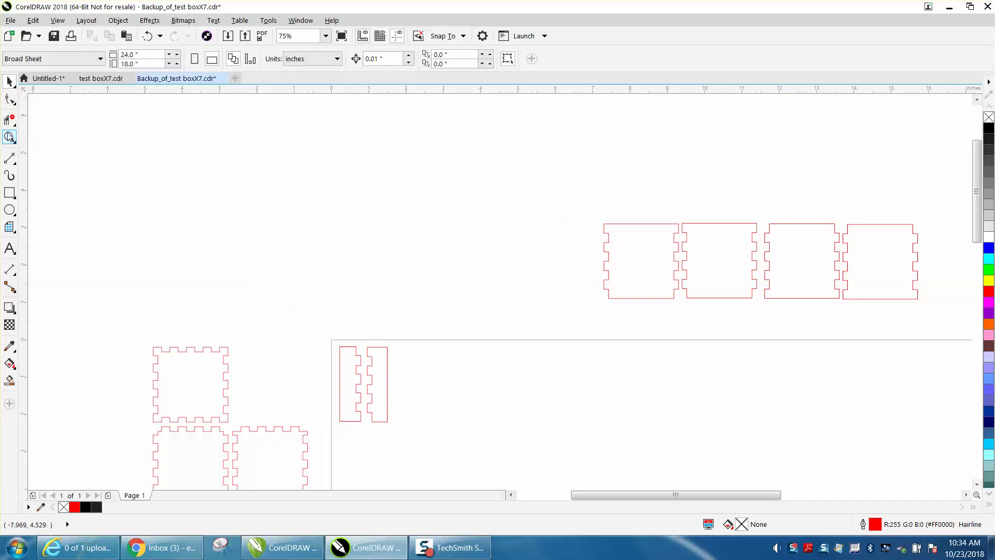
drag(328, 331, 446, 436)
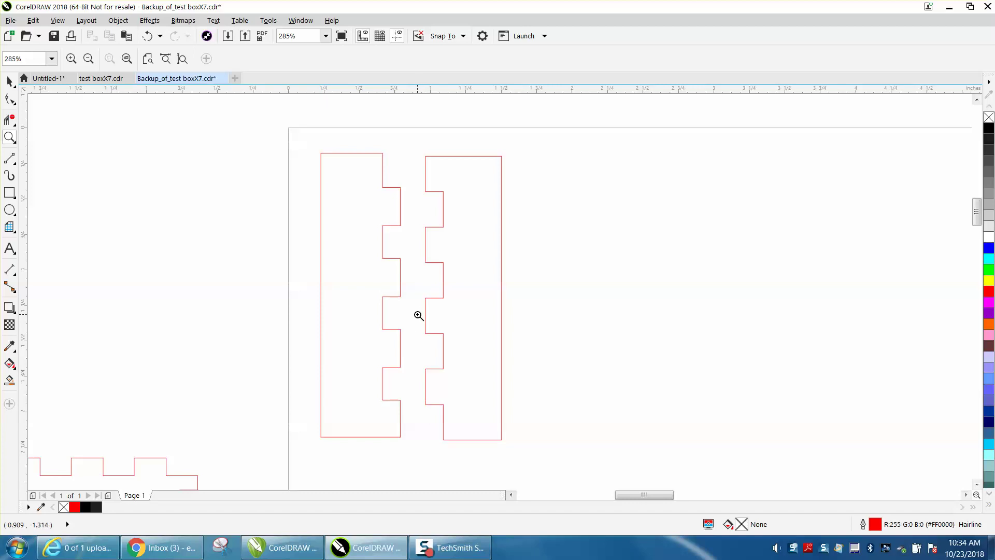
right_click(407, 315)
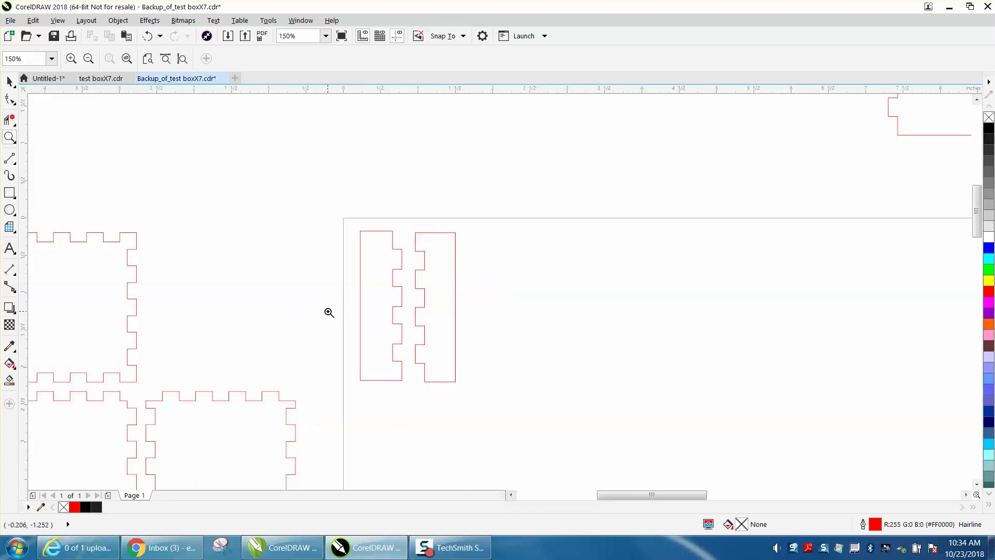